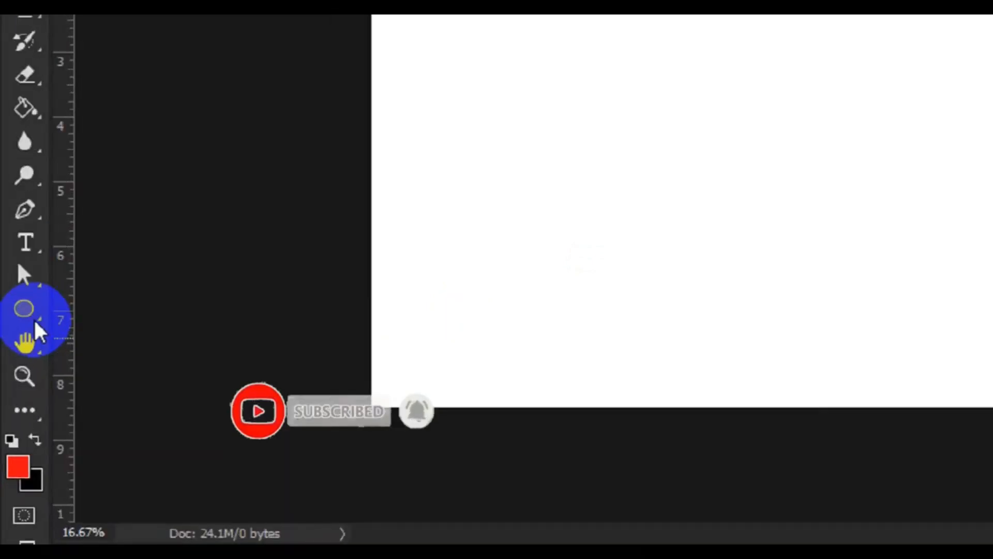
- Draw a red-filled circle about 1368 px in diameter in the upper part of the blank canvas
left_click(32, 284)
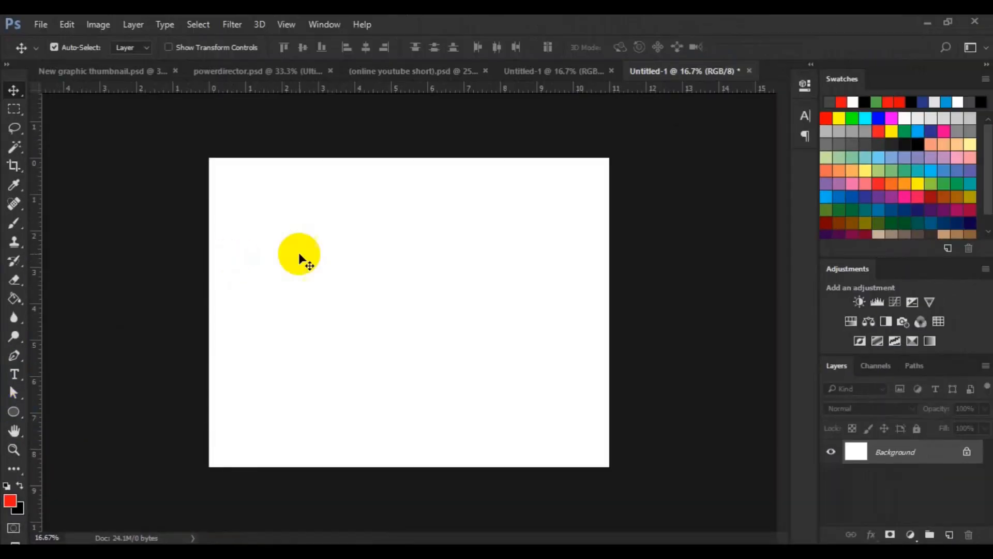
key("u")
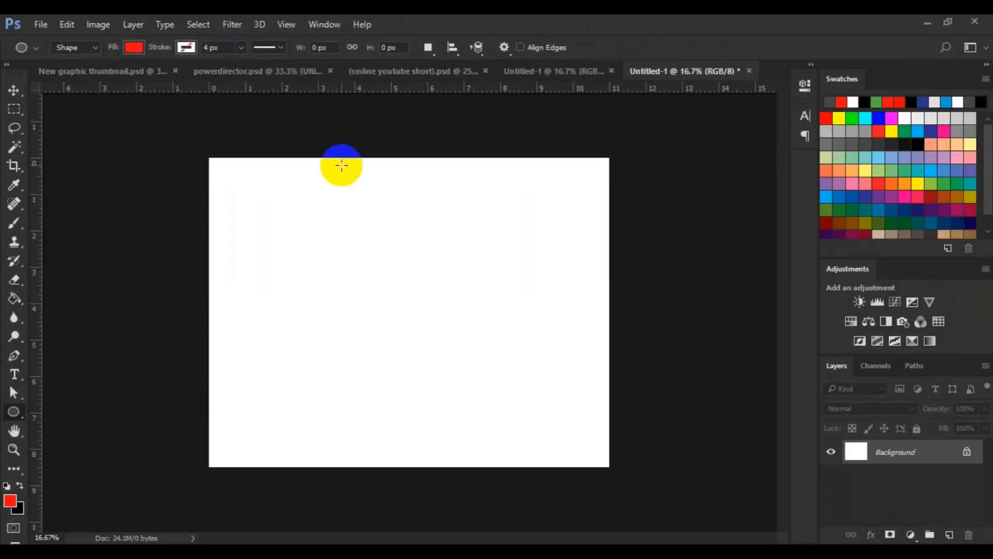
left_click_drag(359, 271, 480, 354)
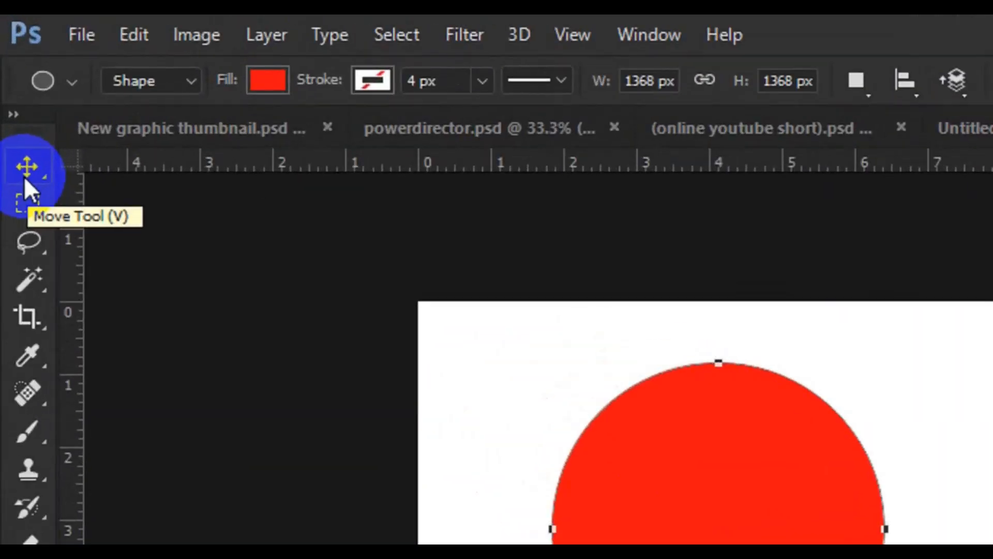
- Move the red circle toward the canvas centre, to about X 1128 px and Y 591 px
left_click(25, 177)
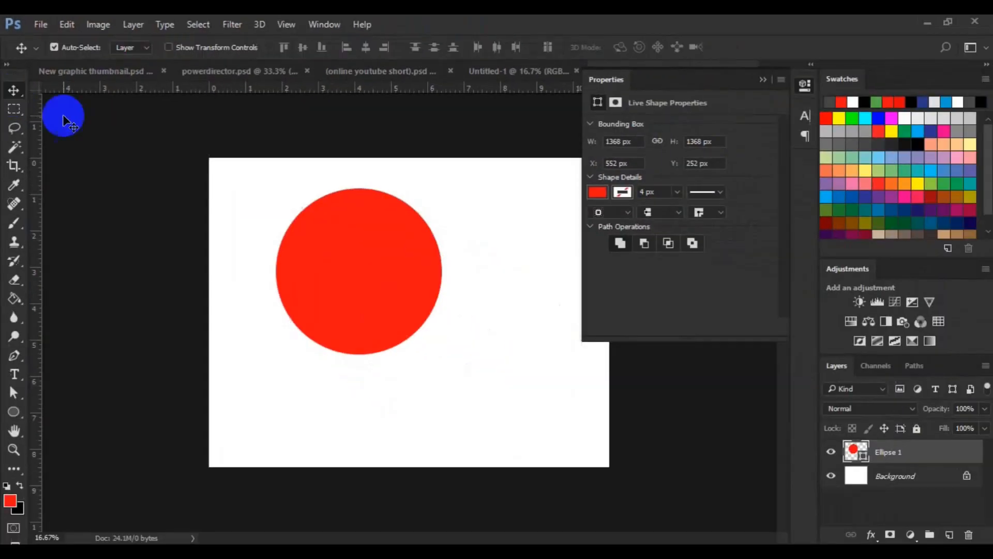
left_click_drag(335, 262, 408, 302)
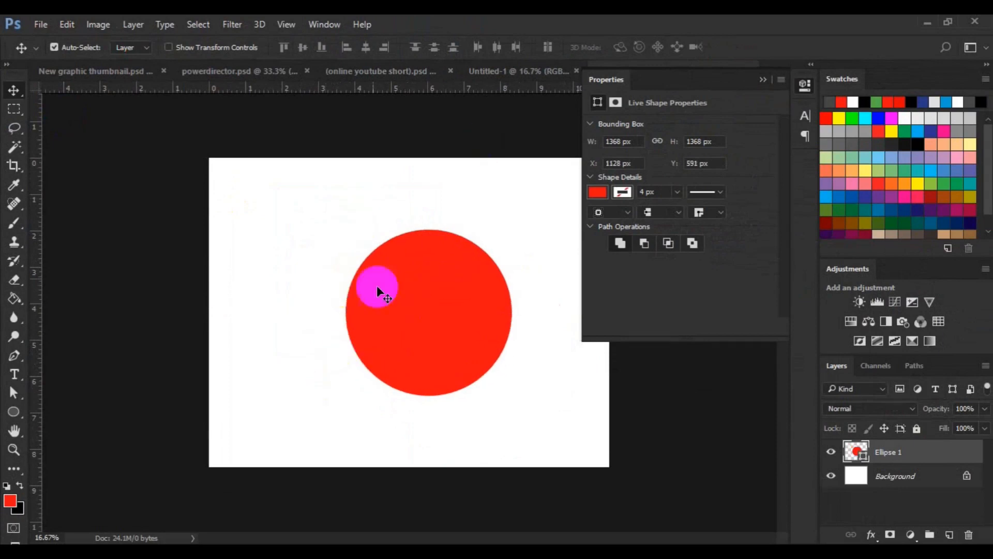
left_click(763, 80)
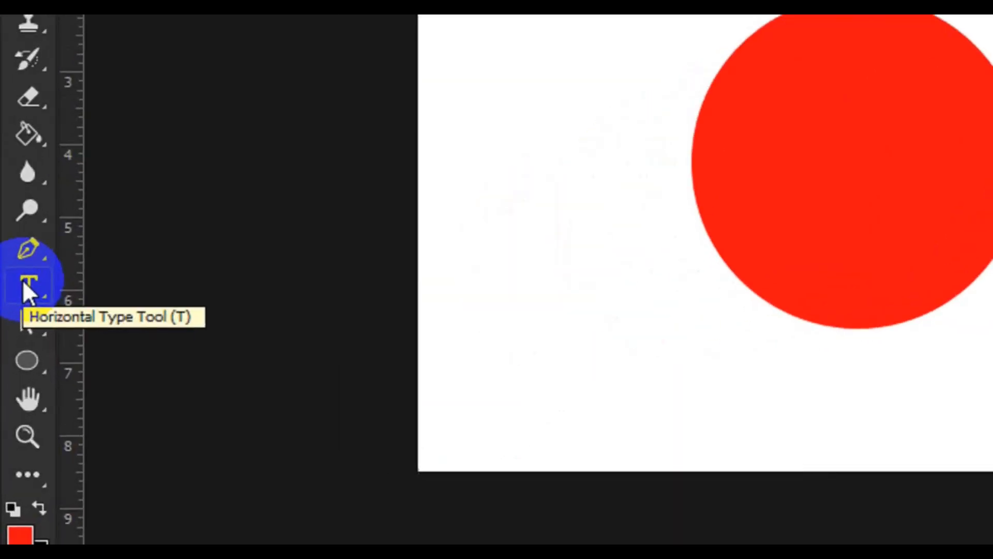
- Start an area text inside the circle with the Horizontal Type tool, using Roboto Medium at 8 pt
left_click(14, 375)
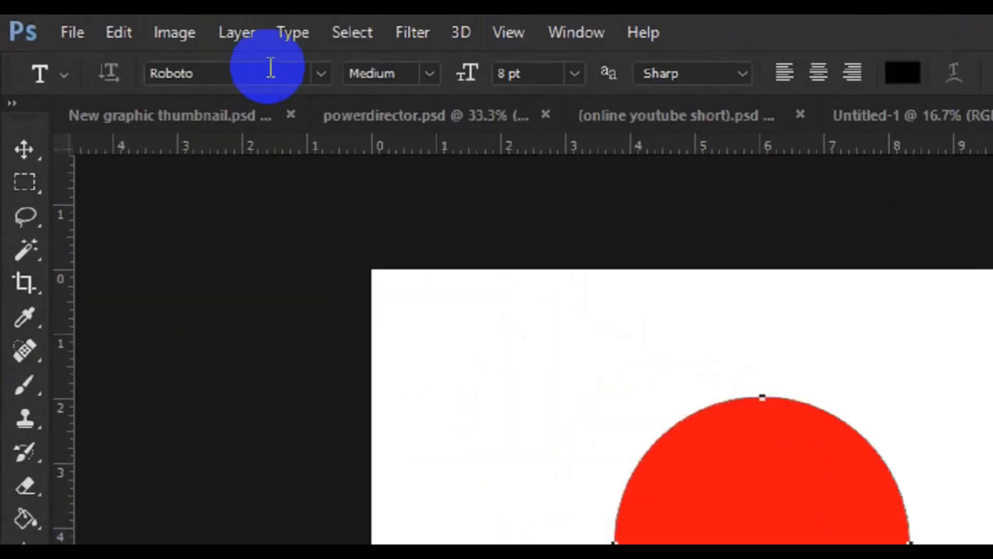
left_click(140, 59)
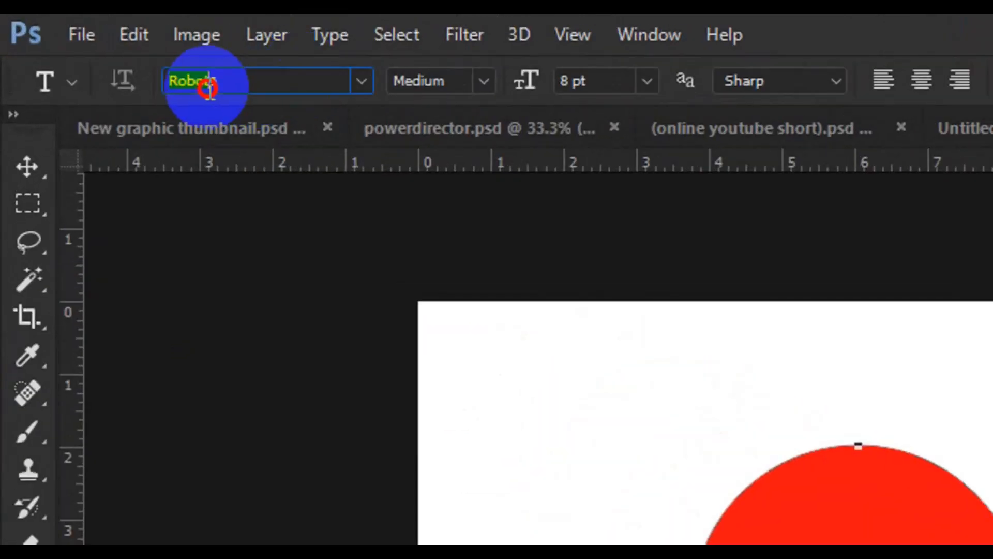
left_click(449, 83)
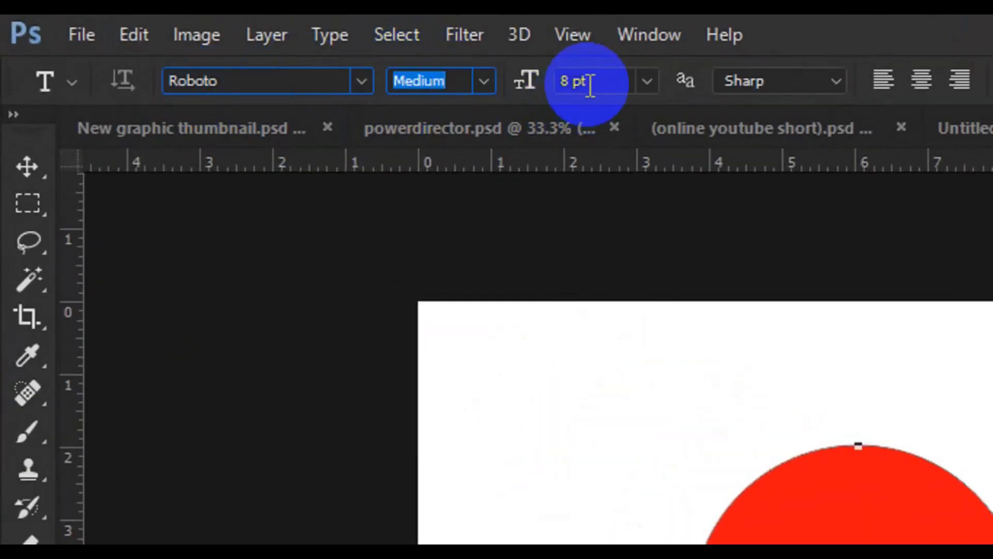
left_click(568, 88)
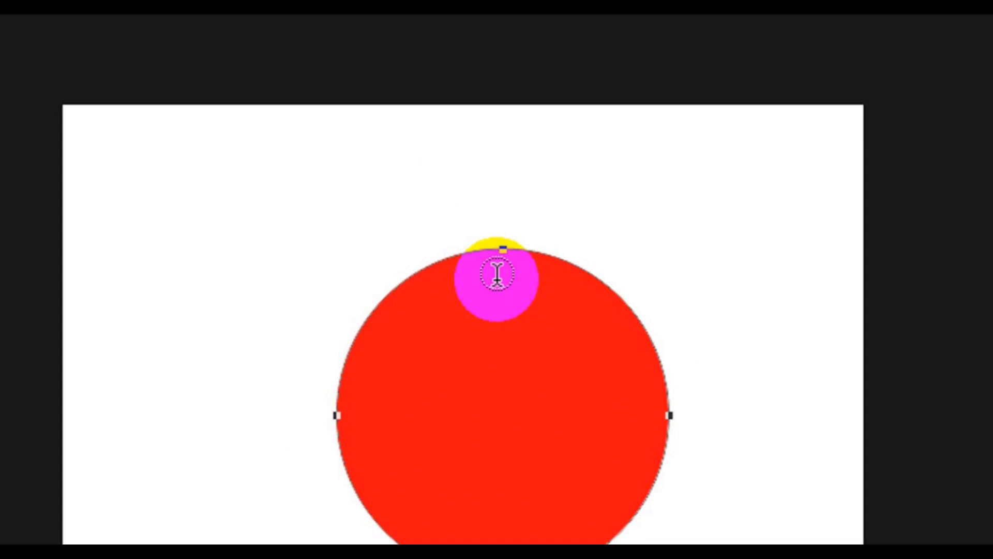
mouse_move(496, 274)
left_mouse_down()
mouse_move(506, 244)
mouse_move(493, 247)
left_mouse_up()
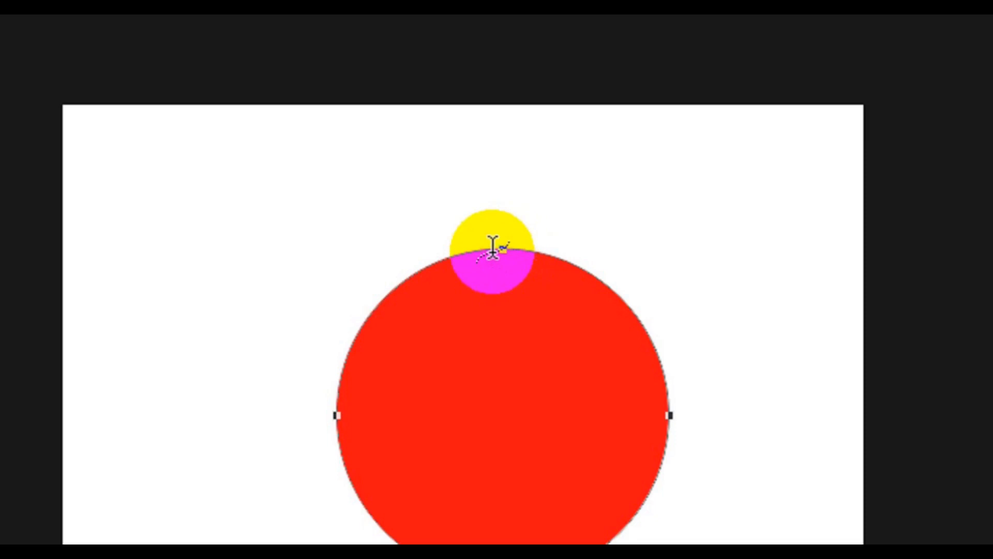
left_click_drag(493, 248, 499, 289)
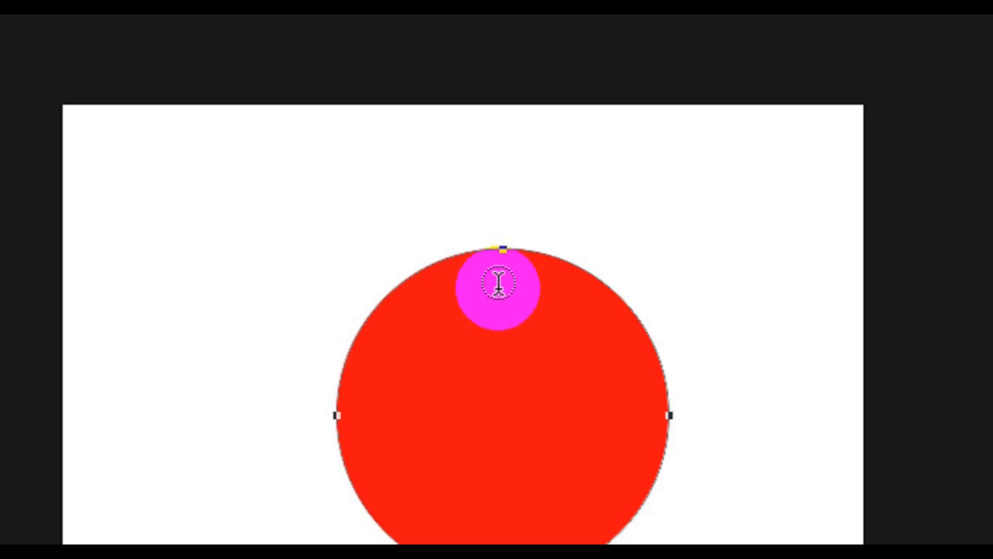
left_click(498, 281)
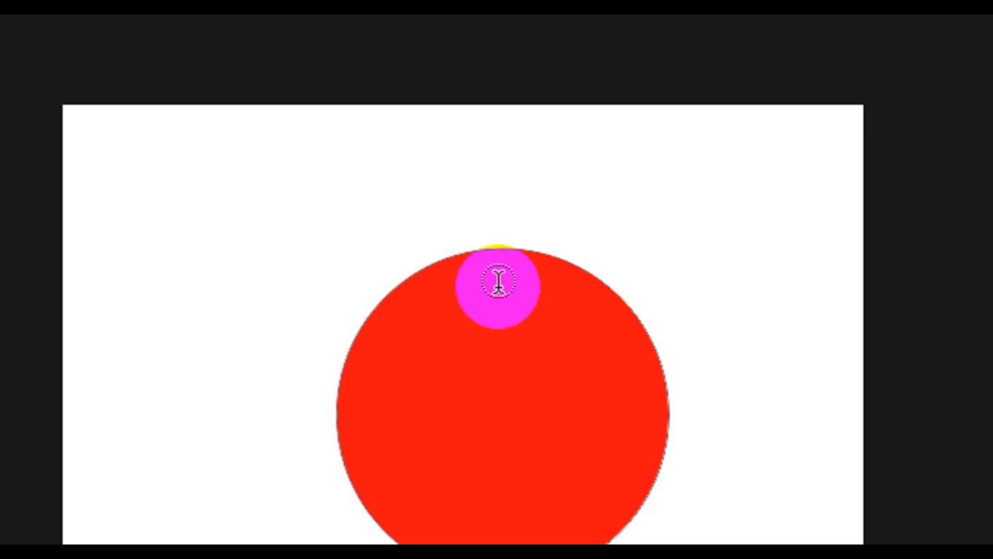
left_click(498, 282)
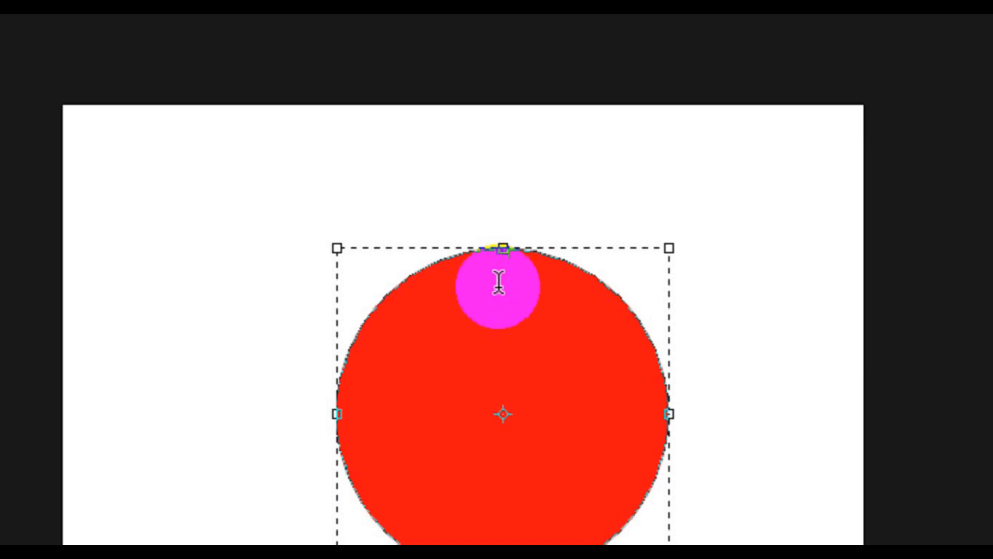
- Clear the circle's text area and paste the Lorem ipsum paragraph repeatedly until it fills the whole circle
key("ctrl+t")
key("ctrl+a")
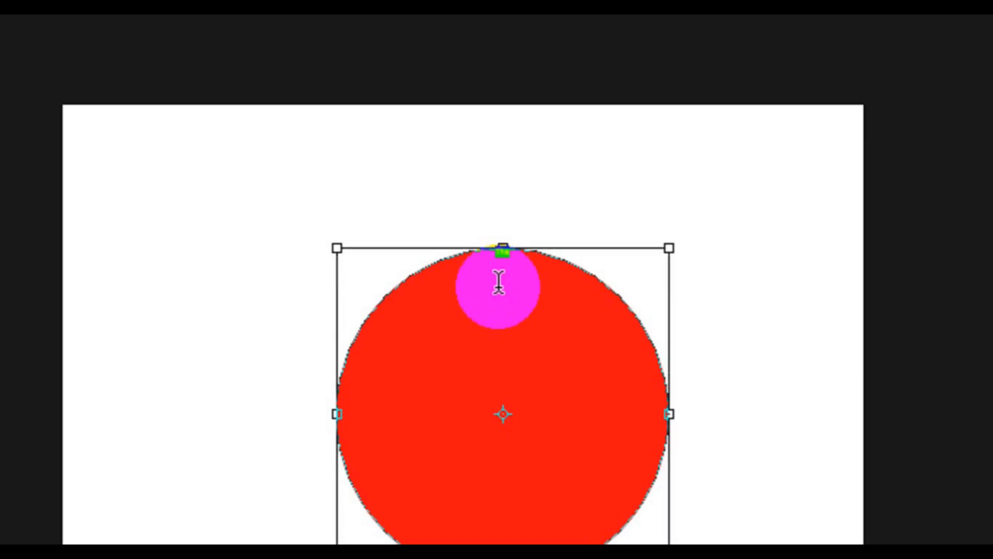
key("BackSpace")
left_click(499, 286)
key("ctrl+v")
key("ctrl+v")
key("ctrl+v")
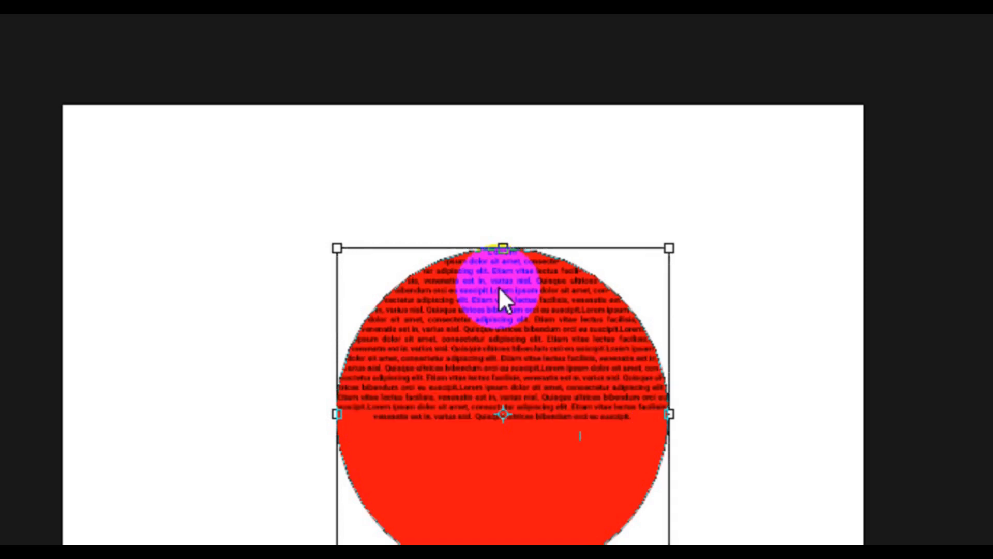
key("ctrl+v")
key("ctrl+v")
key("ctrl+v")
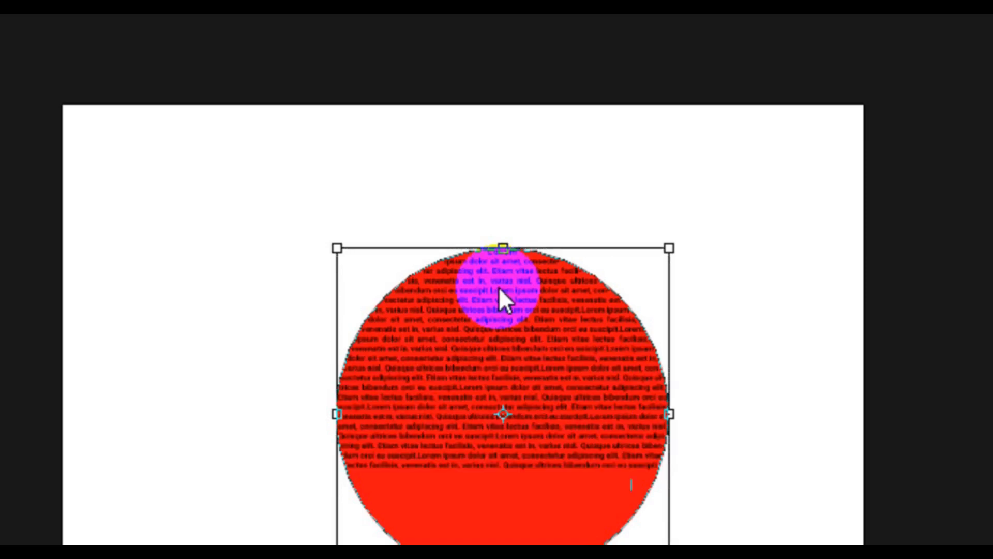
key("ctrl+v")
key("ctrl+v")
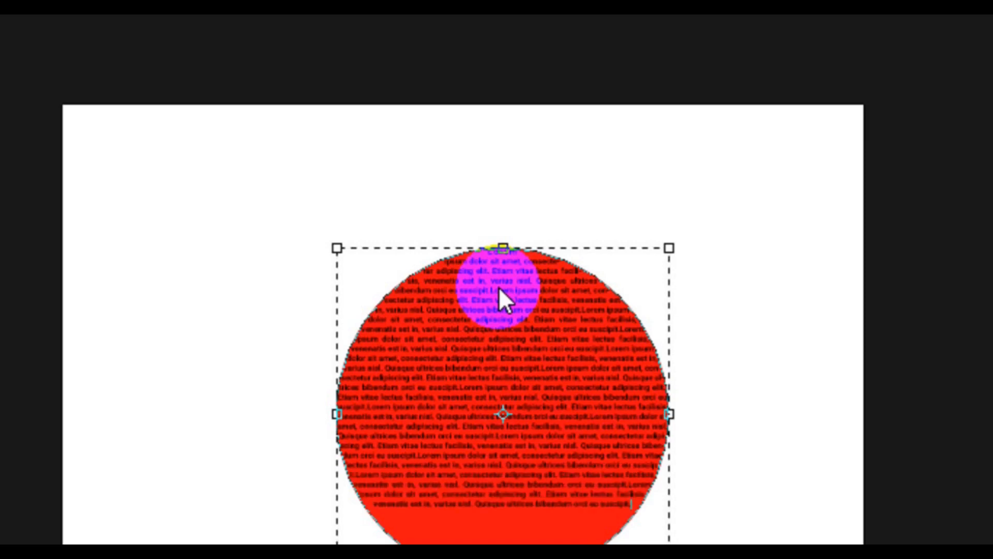
type("Lorem ipsum dolor sit amet, consectetur adipiscing elit. Etiam vitae lectus facilisis, venenatis est in, varius nisl. Quisque ultrices bibendum orci eu suscipit.")
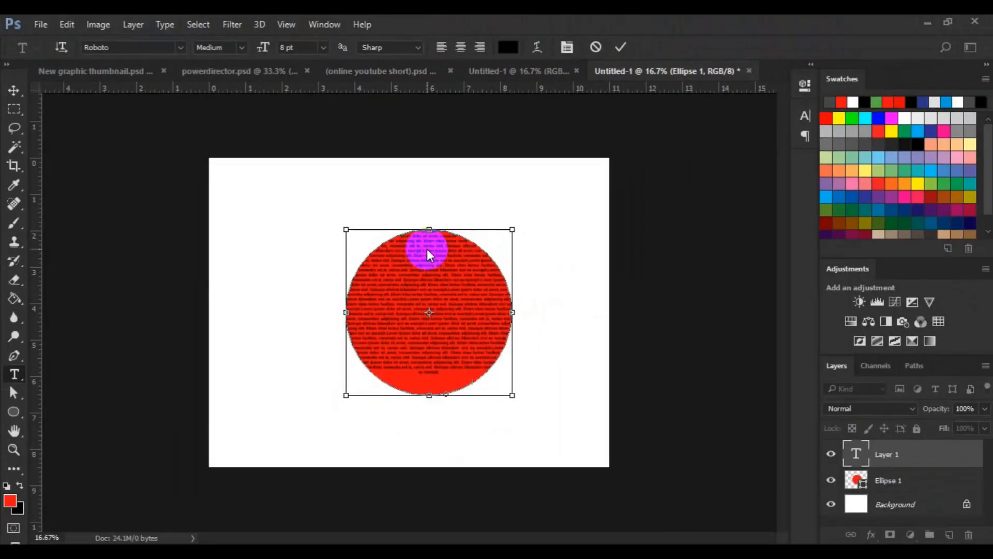
key("ctrl+v")
key("ctrl+v")
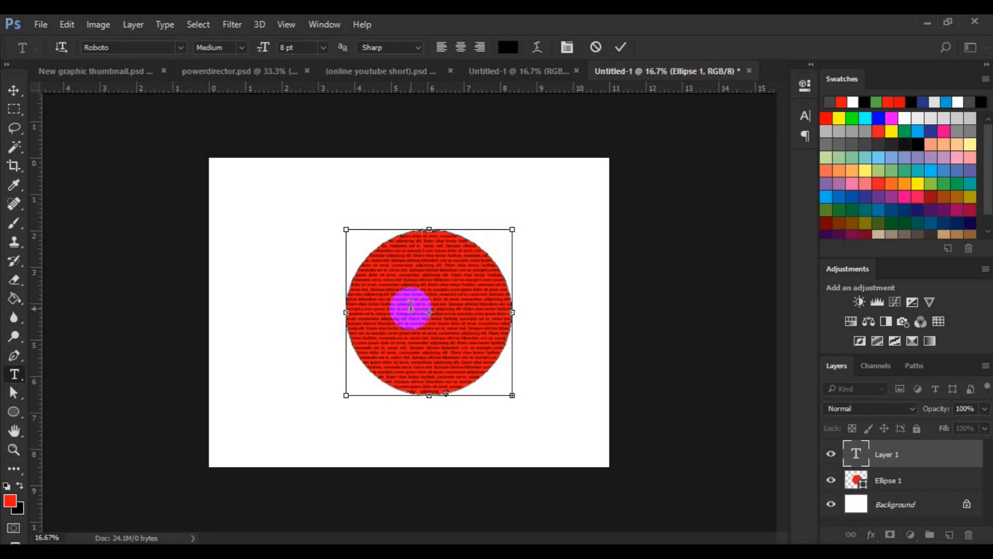
- Set all the text inside the circle to 9 pt, open its paragraph settings and finish the text edit
triple_click(411, 306)
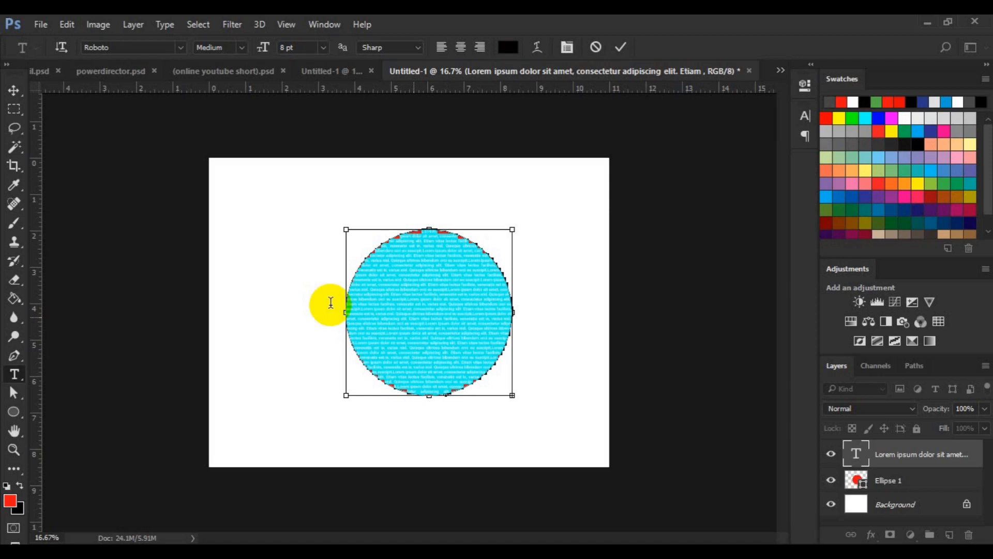
key("ctrl+t")
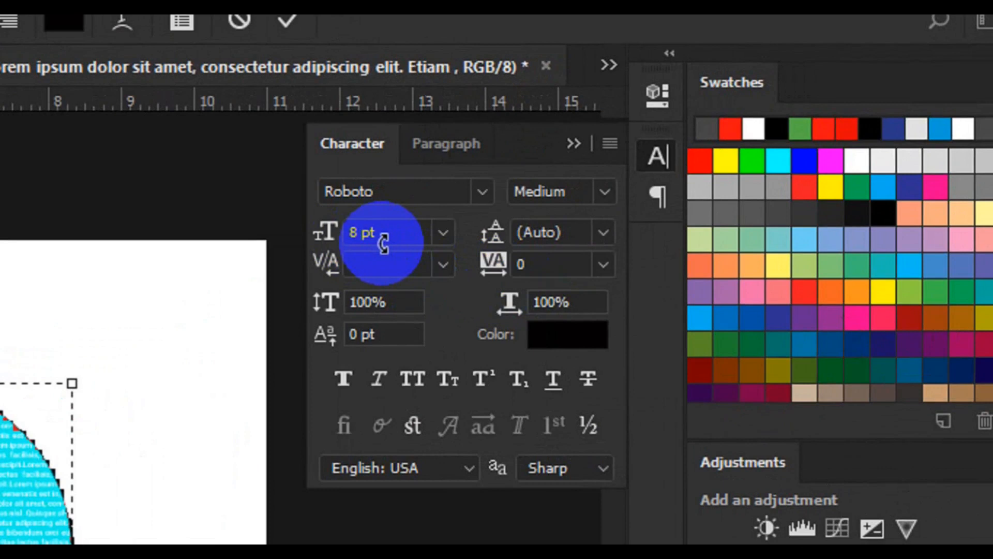
left_click(443, 232)
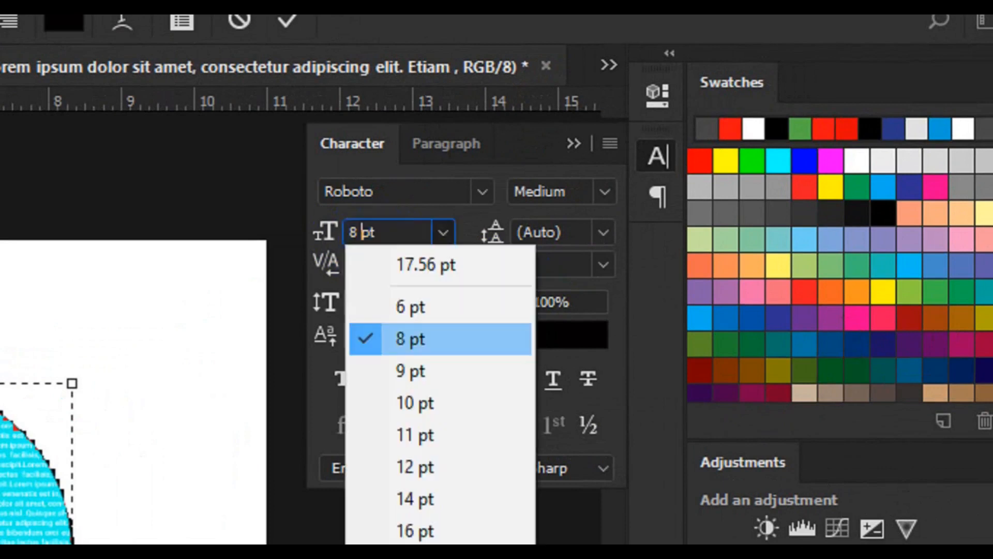
left_click(459, 362)
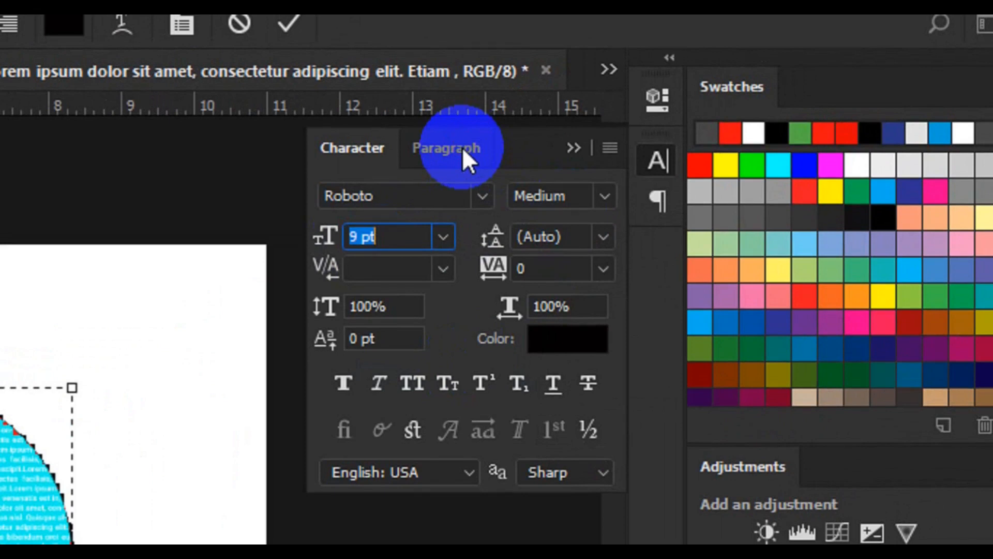
left_click(461, 148)
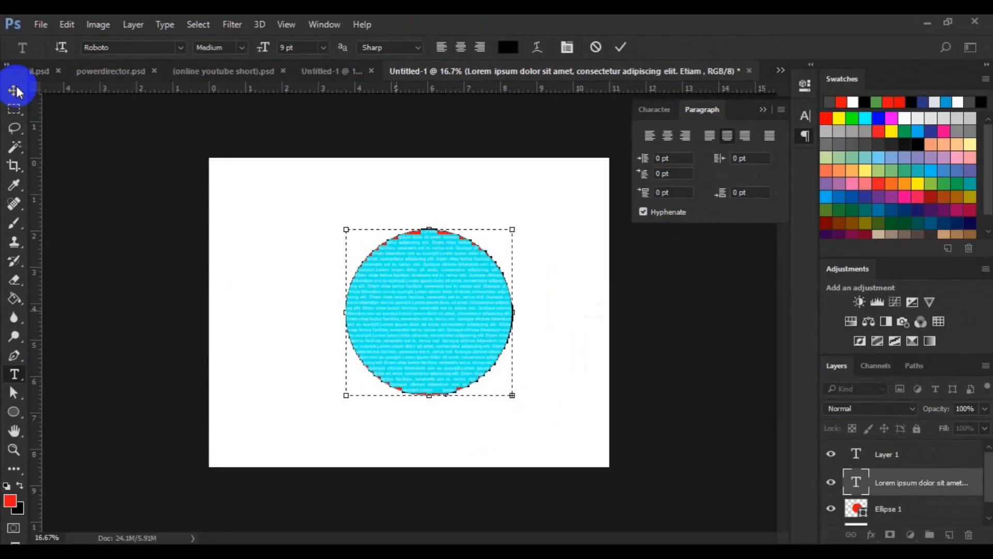
left_click(15, 91)
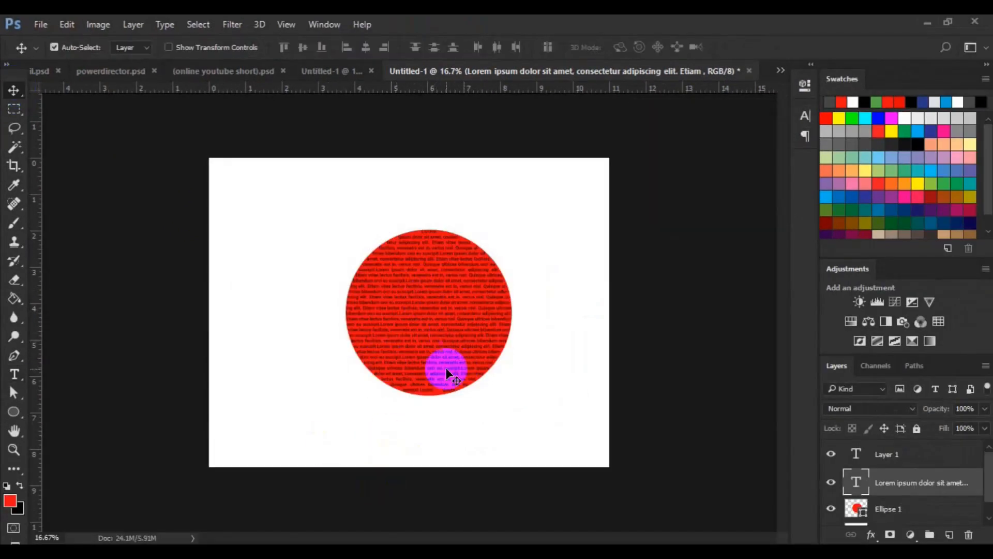
- Hide the Ellipse 1 layer and move the circular text block a little to the right on the canvas
left_click_drag(432, 394, 411, 364)
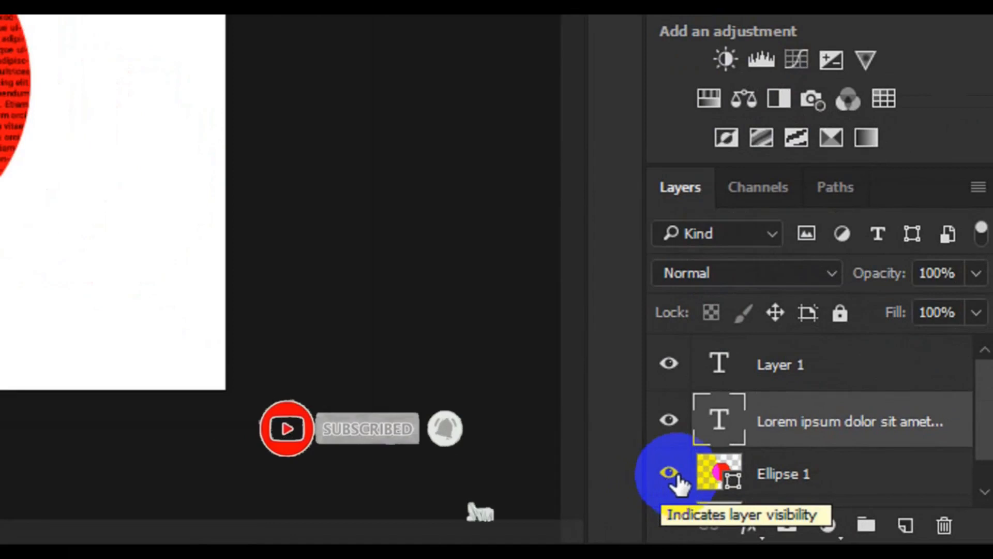
left_click(671, 474)
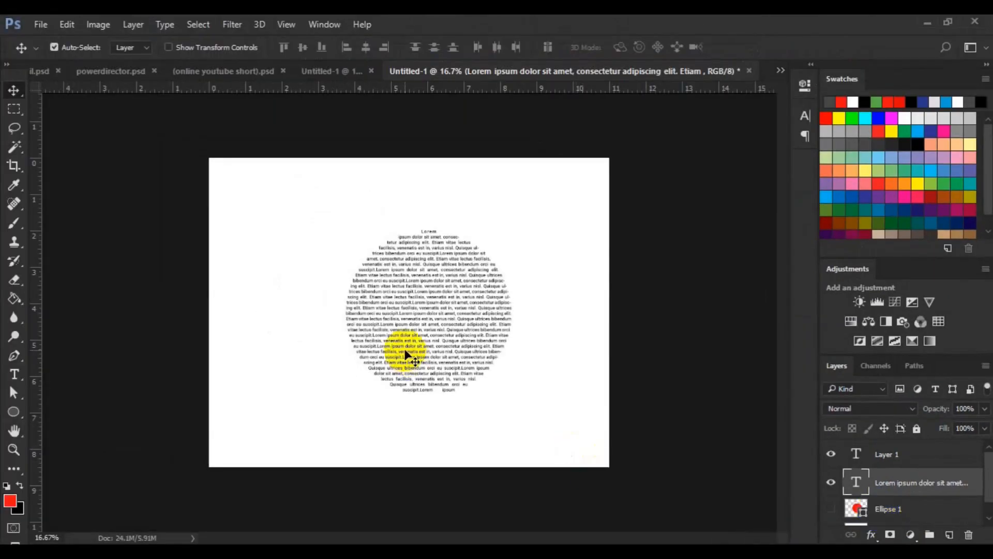
left_click(405, 350)
left_click_drag(405, 353, 446, 355)
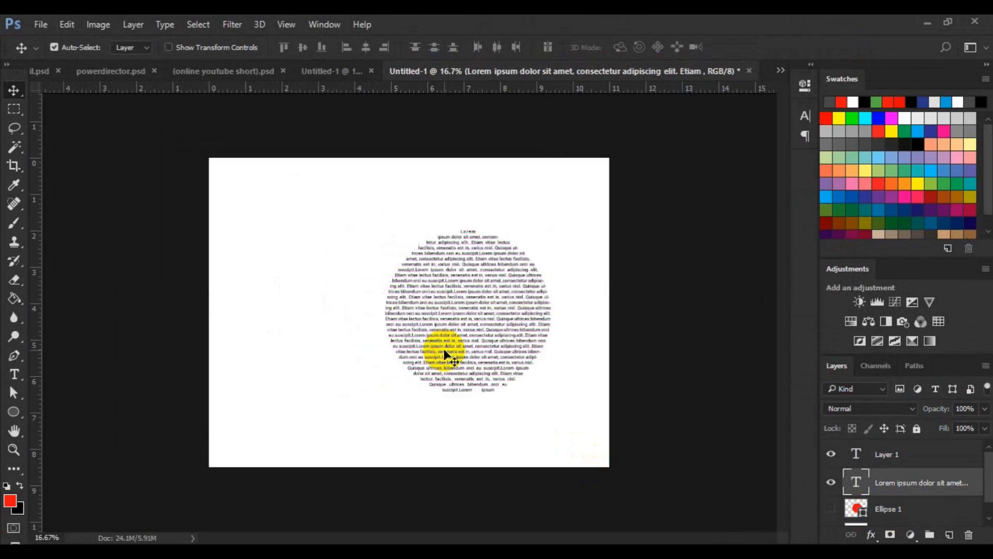